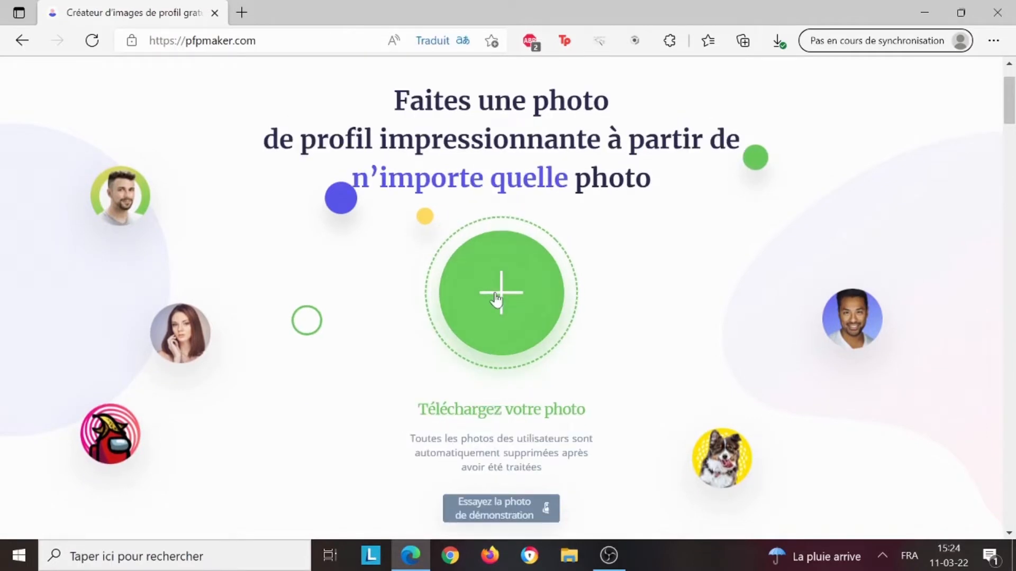
# Upload the photo of the woman in the black leather jacket from the Photo A2com folder in Images.
pyautogui.scroll(-1, 549, 399)
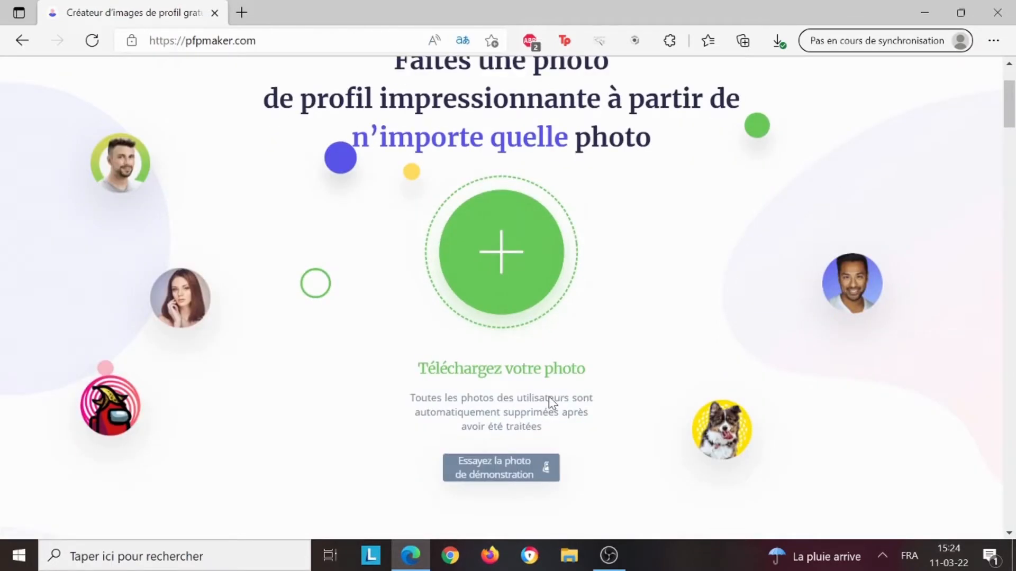
pyautogui.scroll(-1, 548, 401)
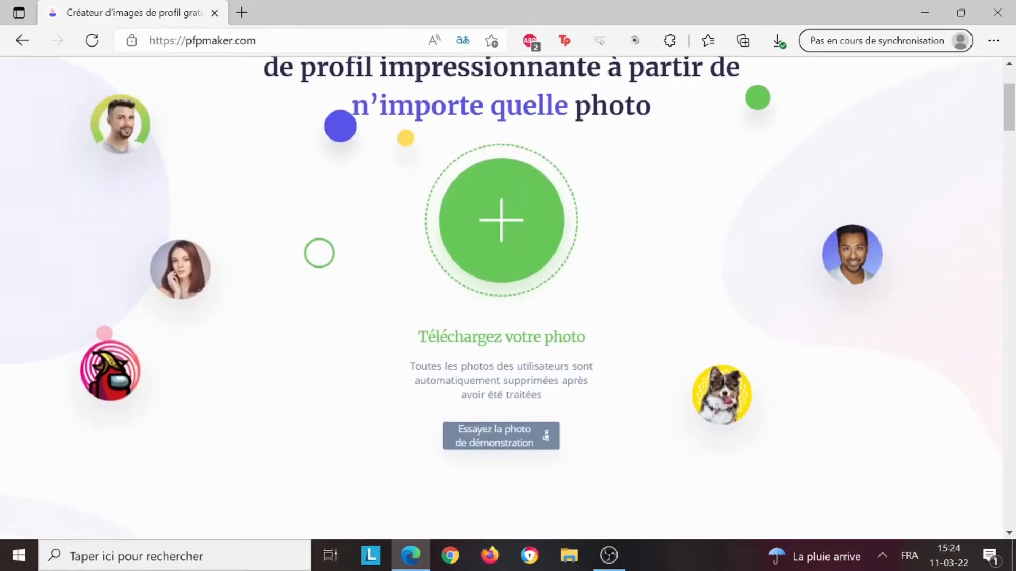
pyautogui.click(504, 213)
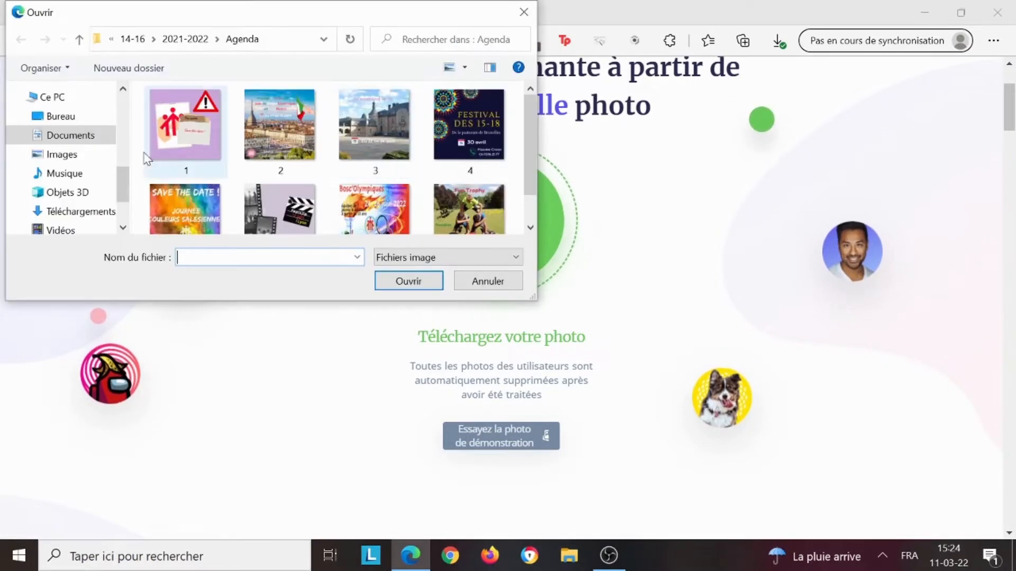
pyautogui.click(62, 154)
pyautogui.click(530, 228)
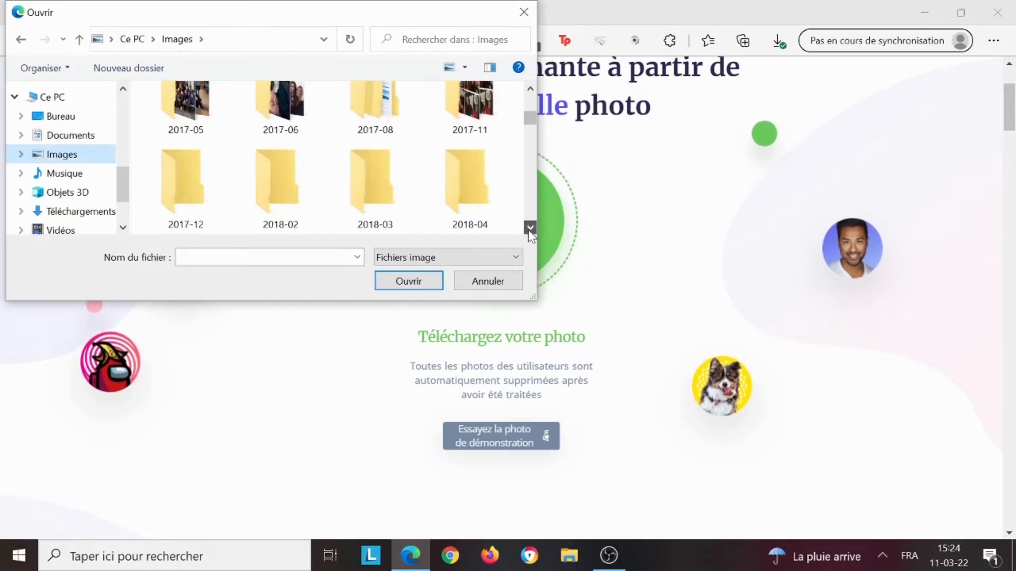
pyautogui.moveTo(530, 228); pyautogui.dragTo(530, 228)
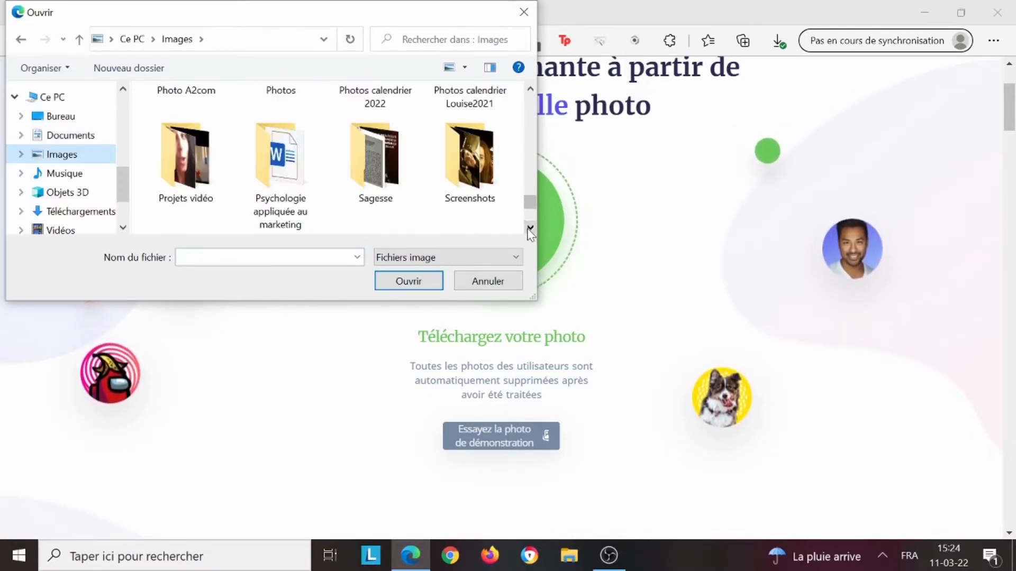
pyautogui.click(530, 88)
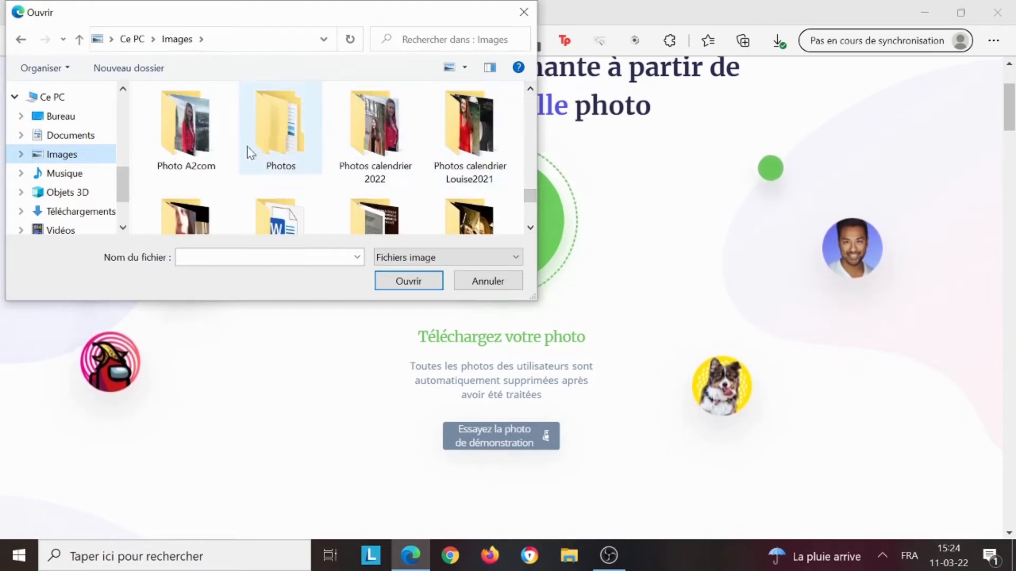
pyautogui.doubleClick(185, 127)
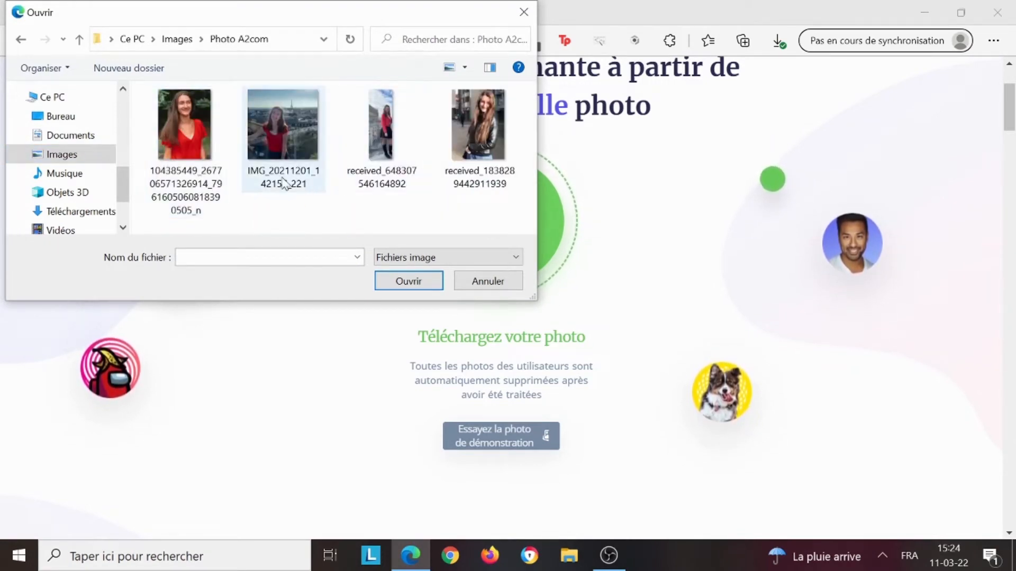
pyautogui.click(447, 149)
pyautogui.click(408, 281)
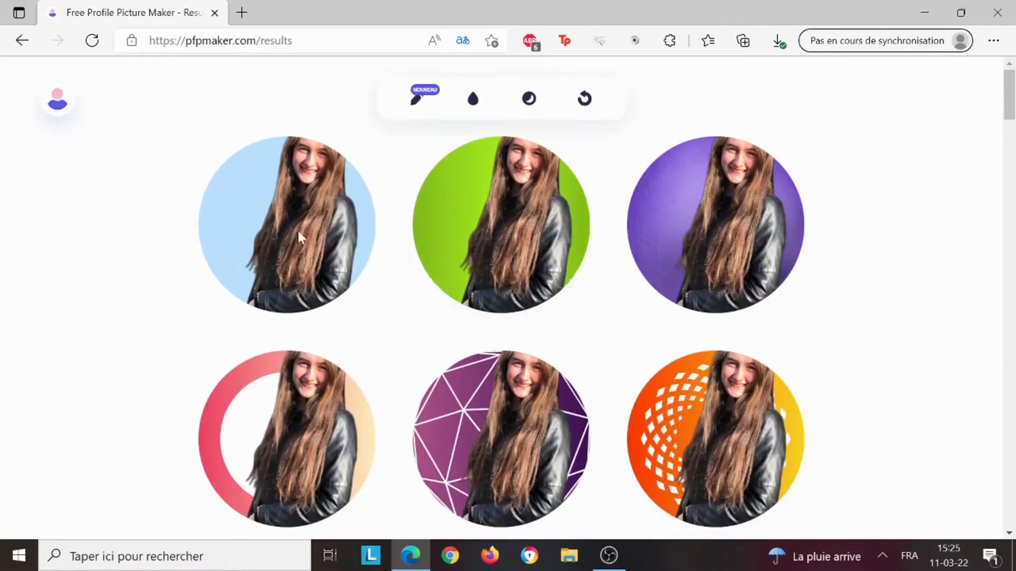
# Review the generated profile picture designs and the options offered on each one.
pyautogui.moveTo(725, 202)
pyautogui.scroll(-2, 707, 211)
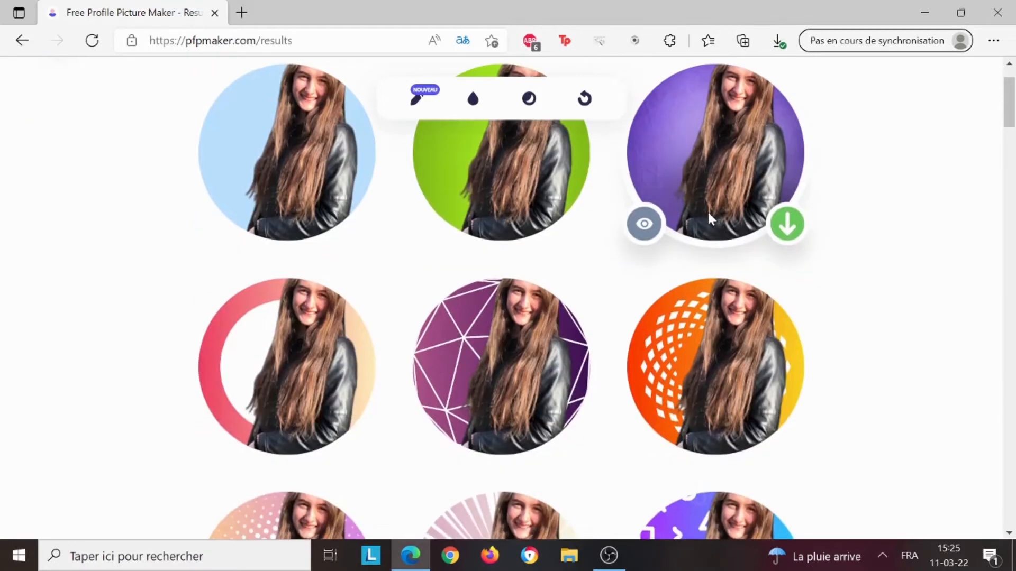
pyautogui.scroll(-1, 723, 387)
pyautogui.scroll(-8, 723, 388)
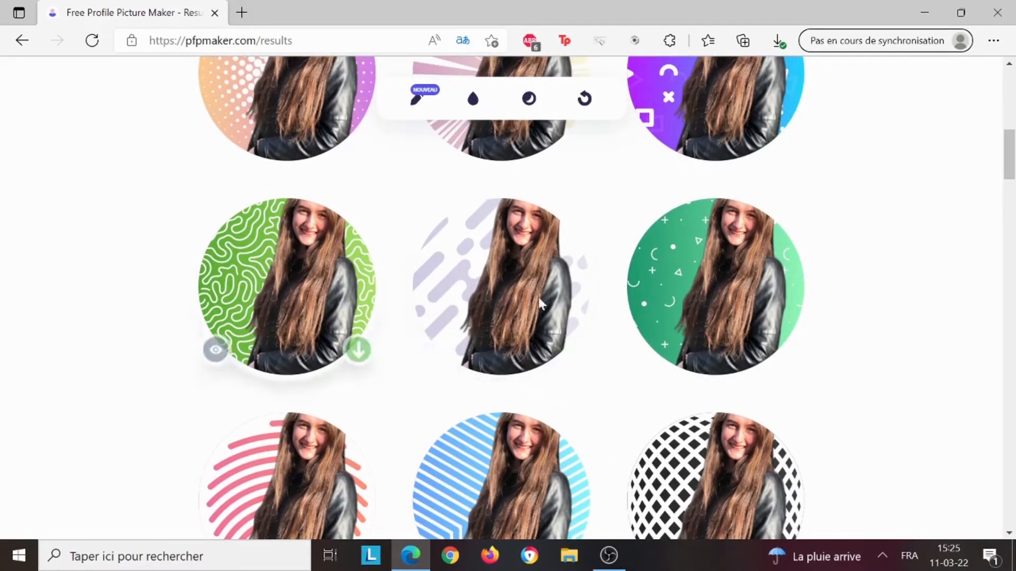
pyautogui.moveTo(789, 371)
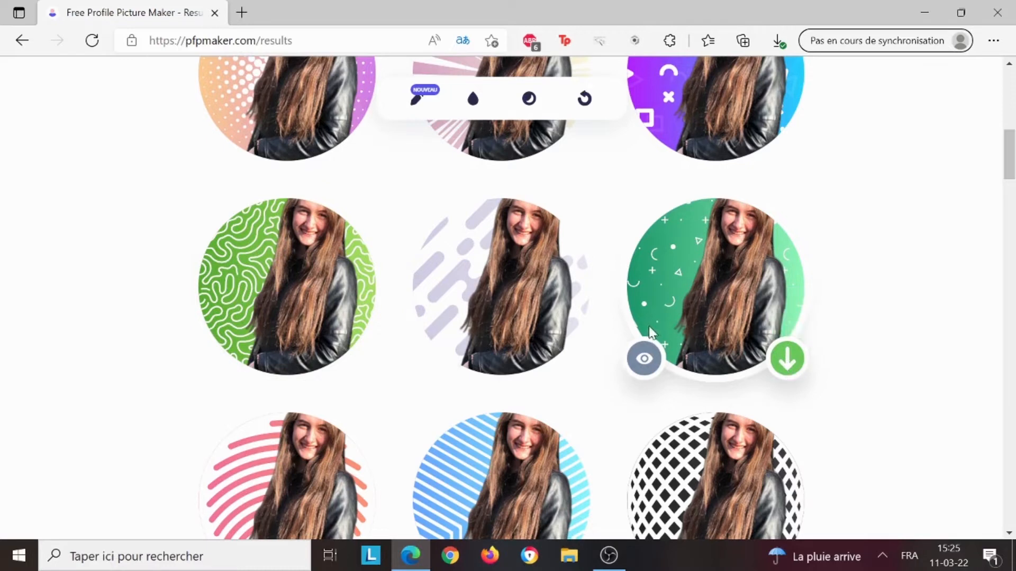
pyautogui.scroll(10, 645, 318)
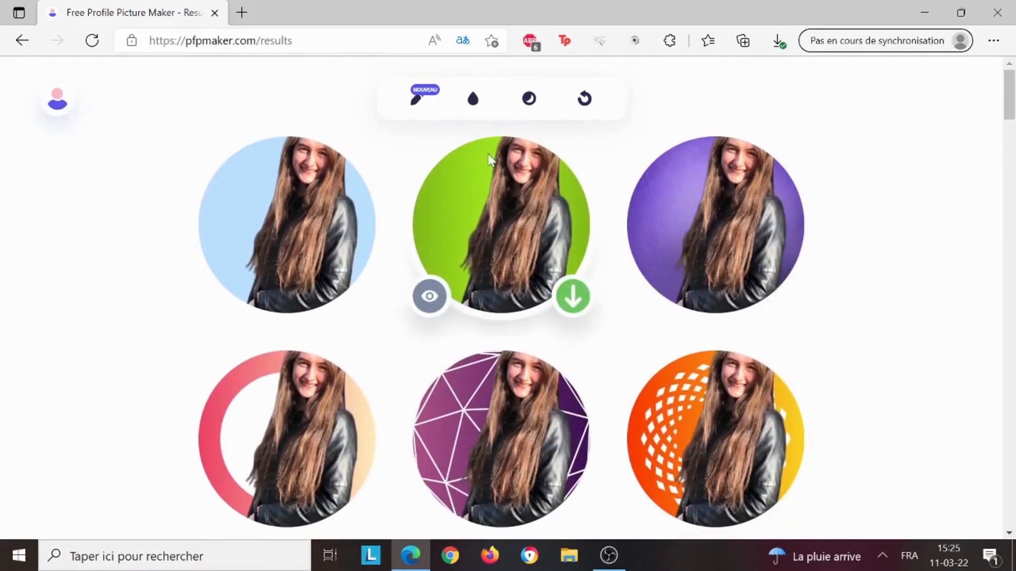
# Try the solid pink-red background color on the profile pictures and look through the recolored designs.
pyautogui.click(472, 108)
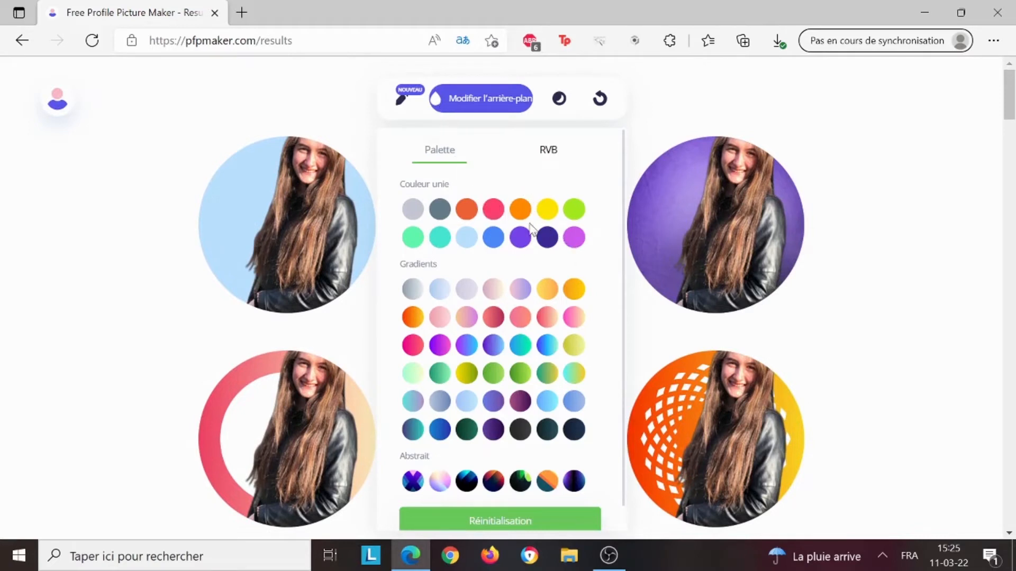
pyautogui.click(494, 211)
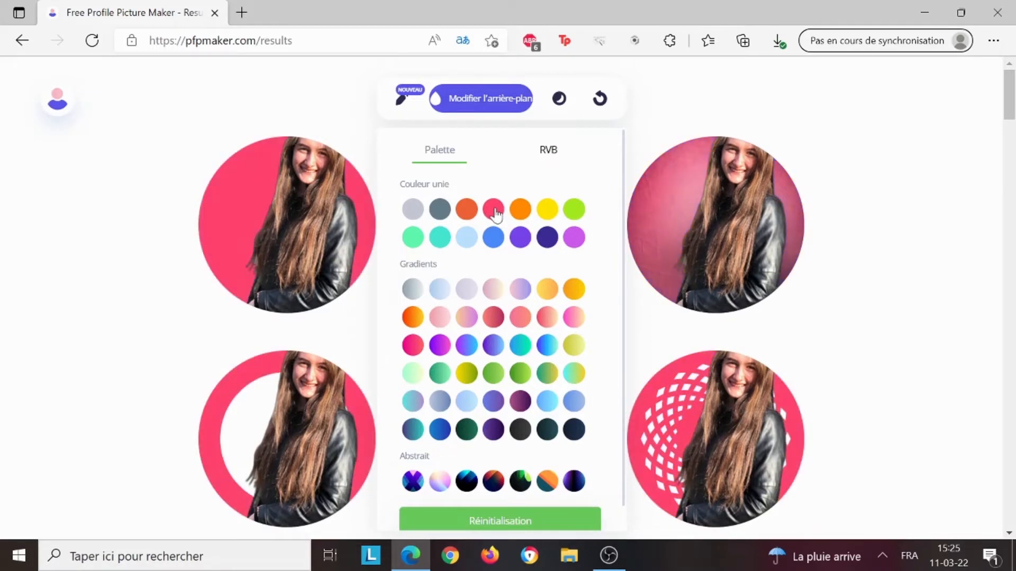
pyautogui.click(999, 301)
pyautogui.scroll(-4, 635, 253)
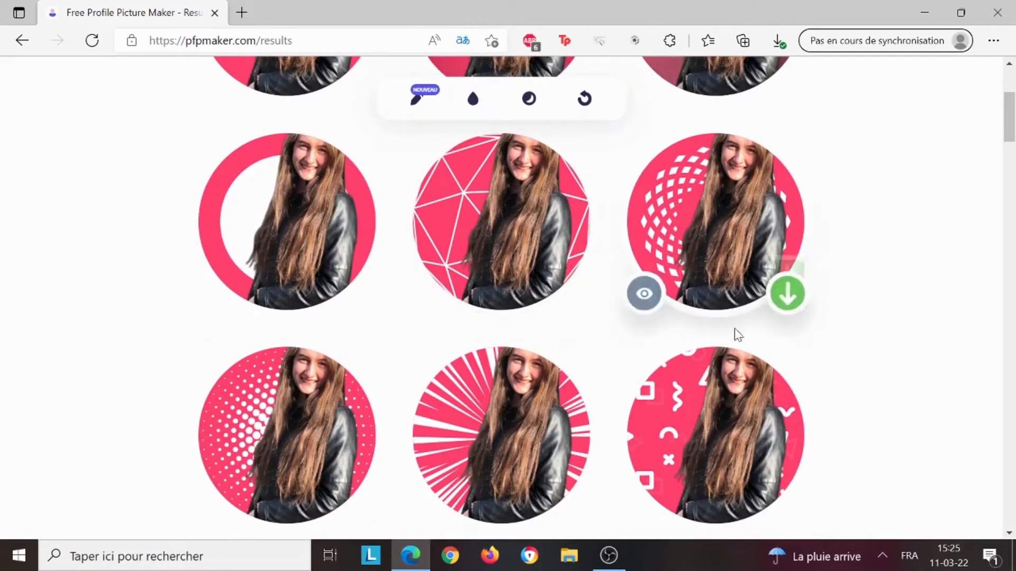
pyautogui.scroll(-7, 712, 382)
pyautogui.scroll(-2, 704, 361)
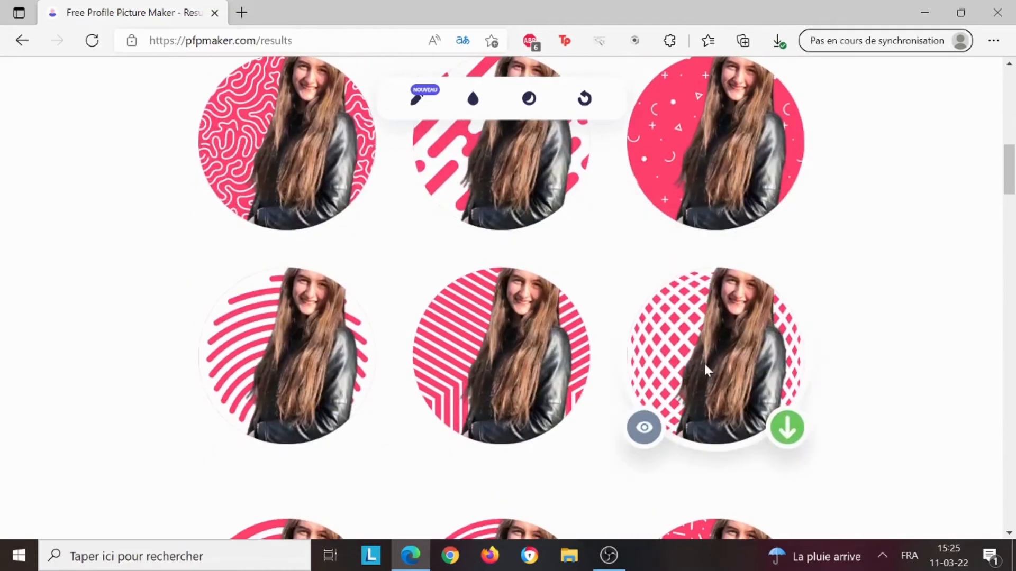
pyautogui.scroll(3, 531, 243)
# Try the pink-to-yellow gradient background on the profile pictures, followed by the green gradient.
pyautogui.click(472, 106)
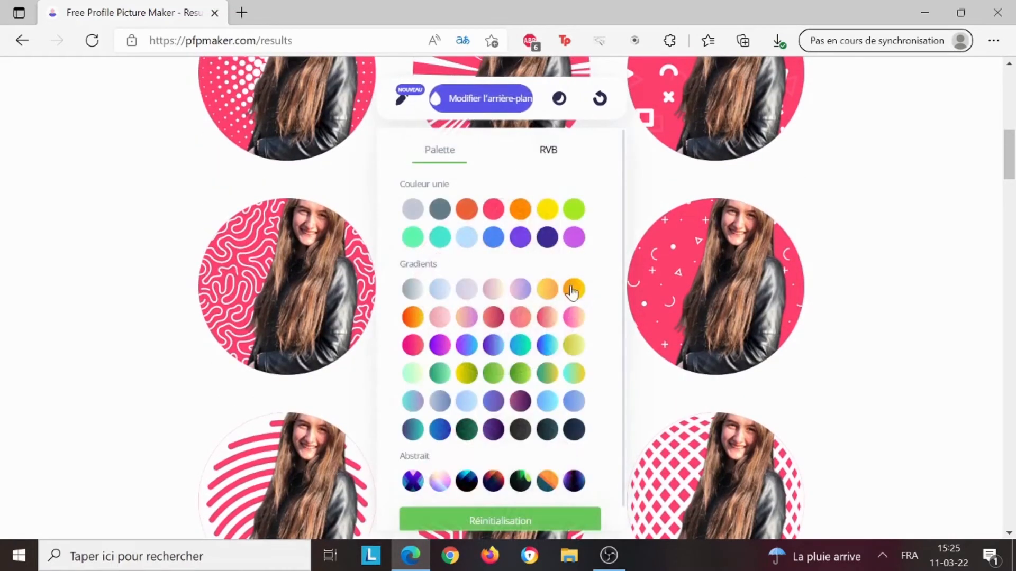
pyautogui.scroll(-1, 566, 291)
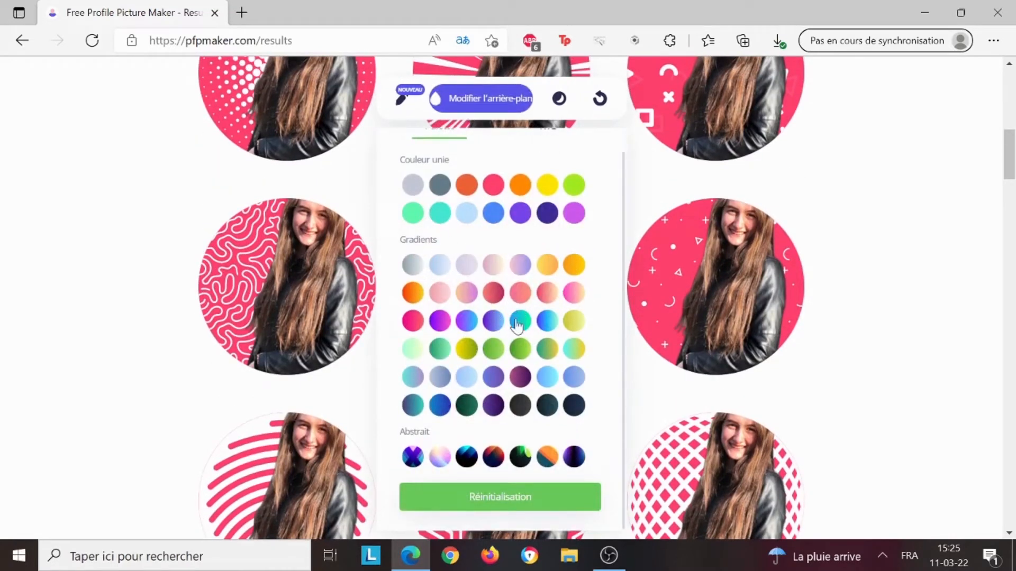
pyautogui.click(574, 295)
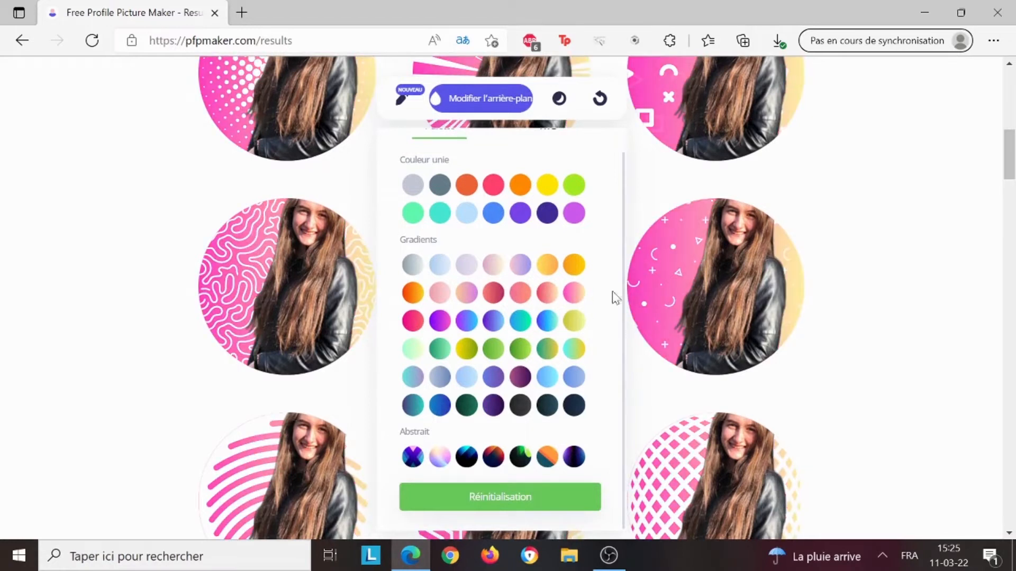
pyautogui.moveTo(753, 286)
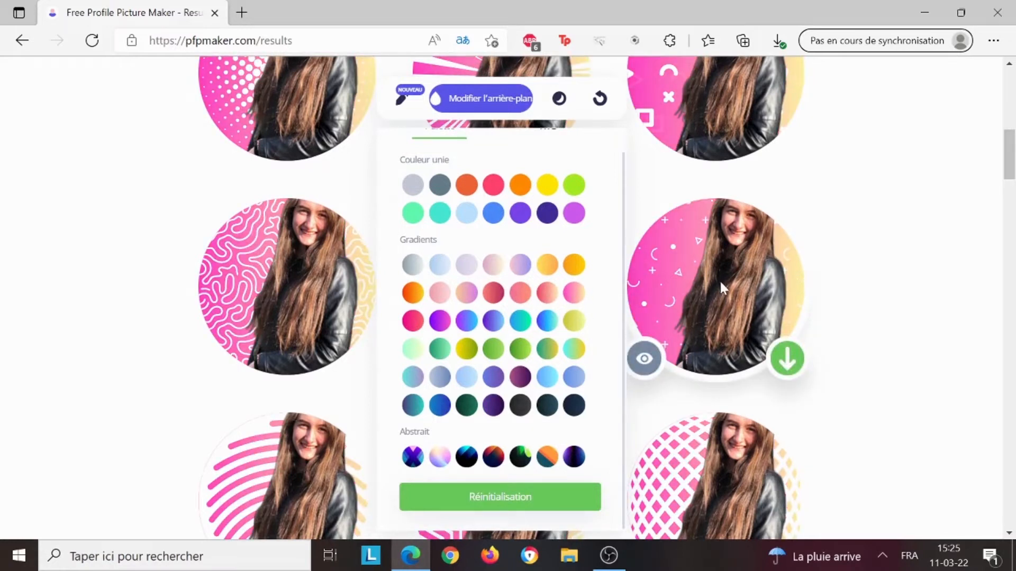
pyautogui.click(500, 352)
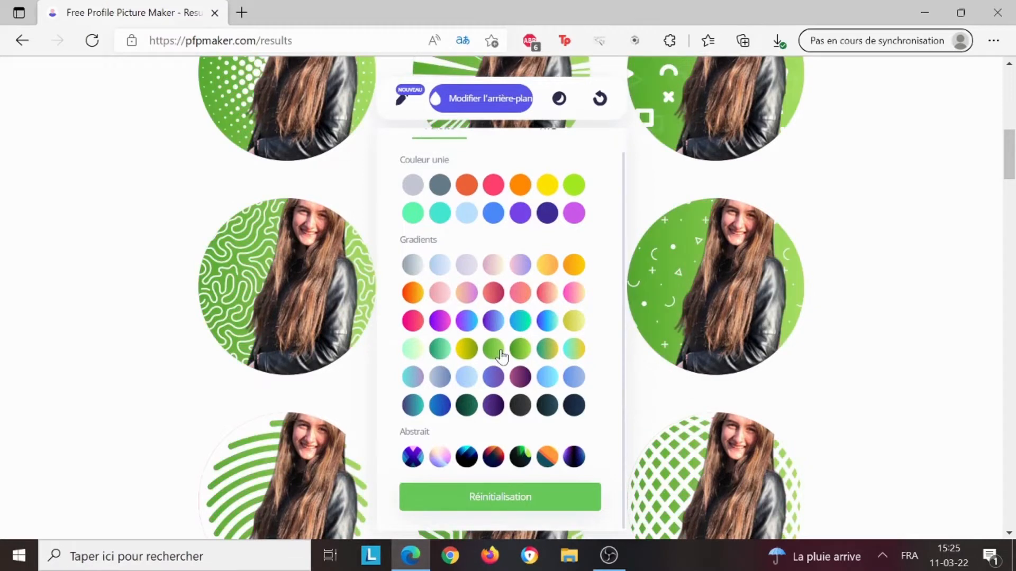
pyautogui.moveTo(668, 263)
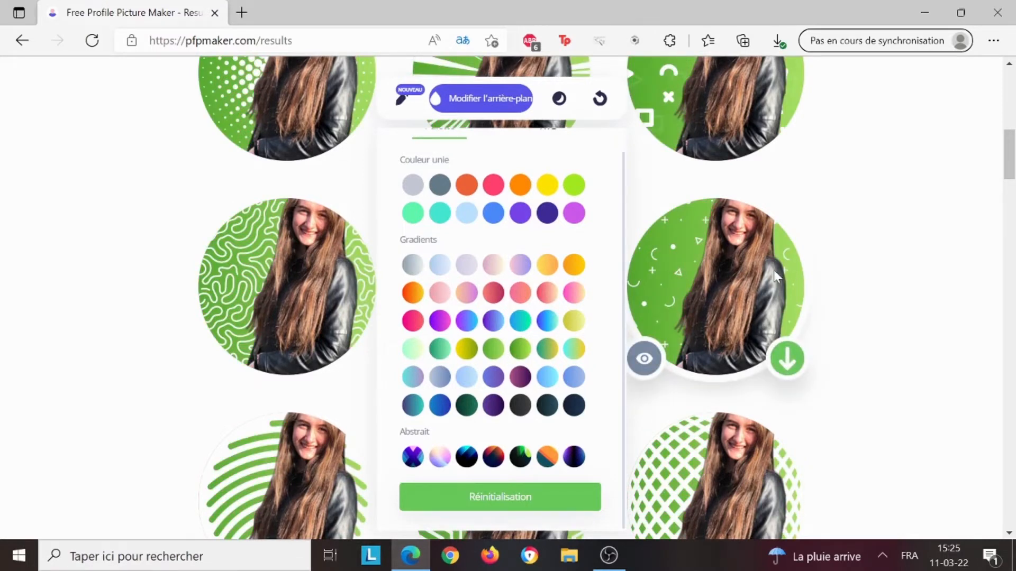
# Try the orange and teal abstract background, and switch the profile pictures to the pastel purple abstract one.
pyautogui.scroll(-3, 565, 339)
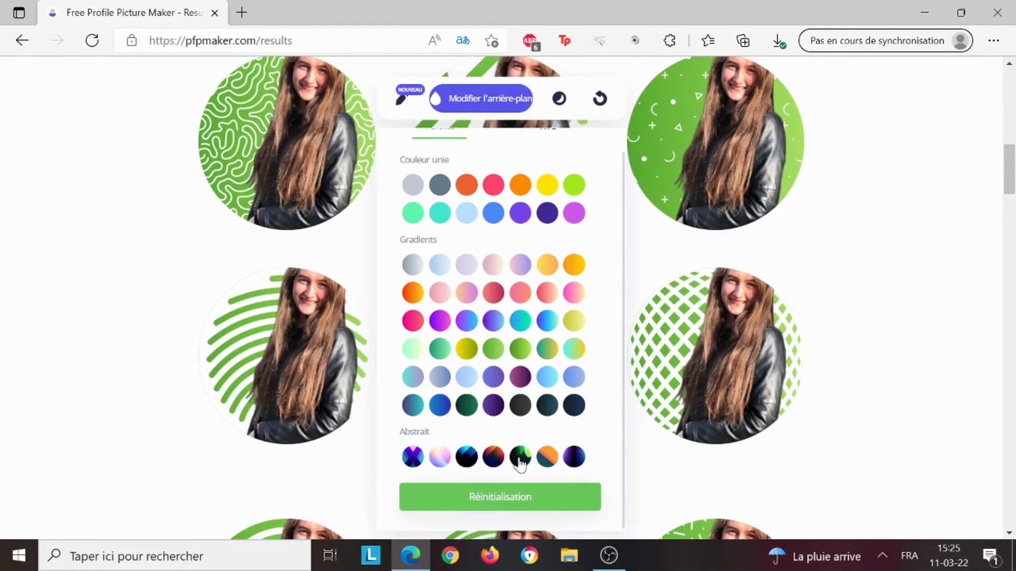
pyautogui.click(548, 463)
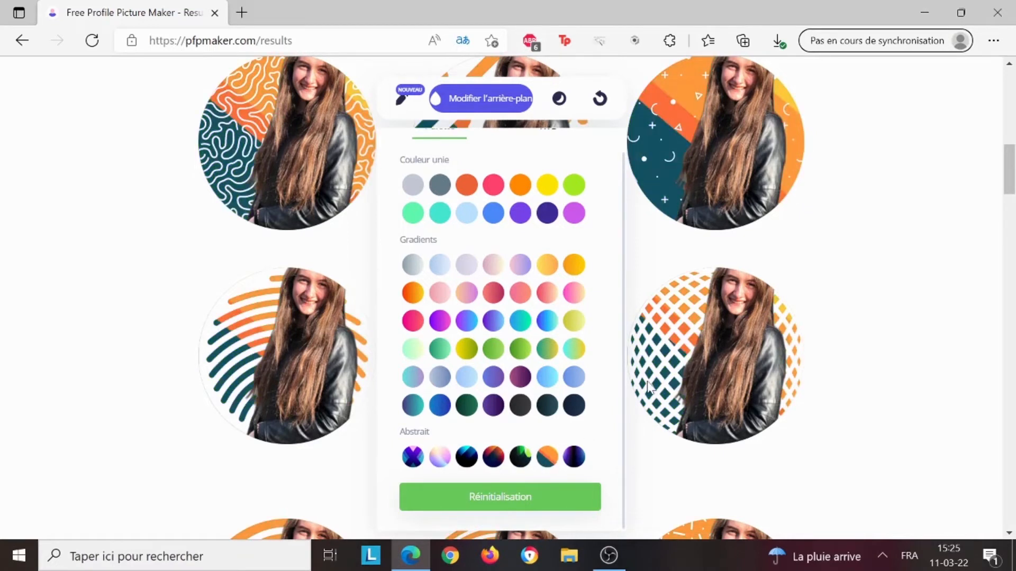
pyautogui.click(445, 460)
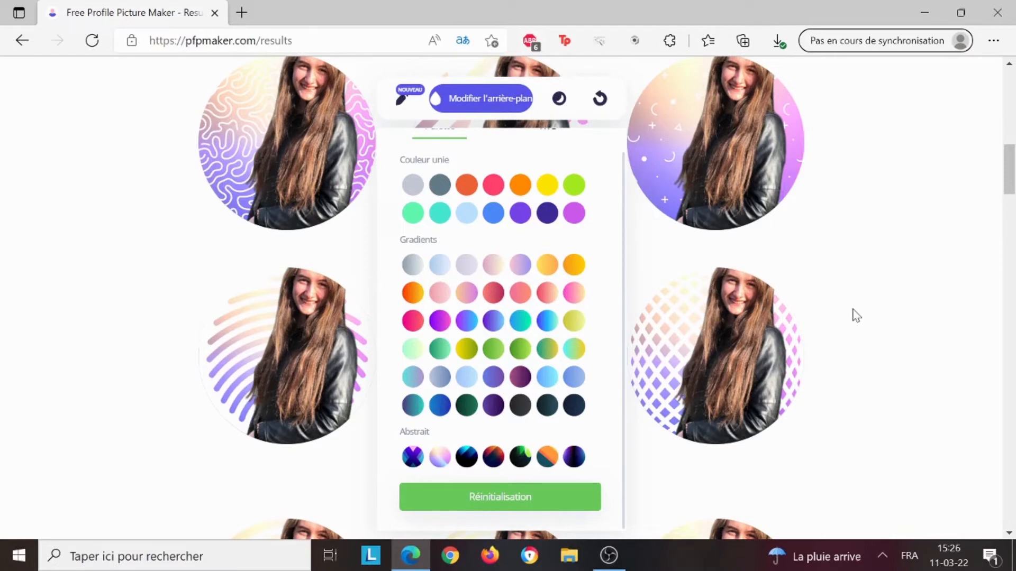
# Try the Ombre 2 shadow behind the person on the profile pictures.
pyautogui.click(559, 98)
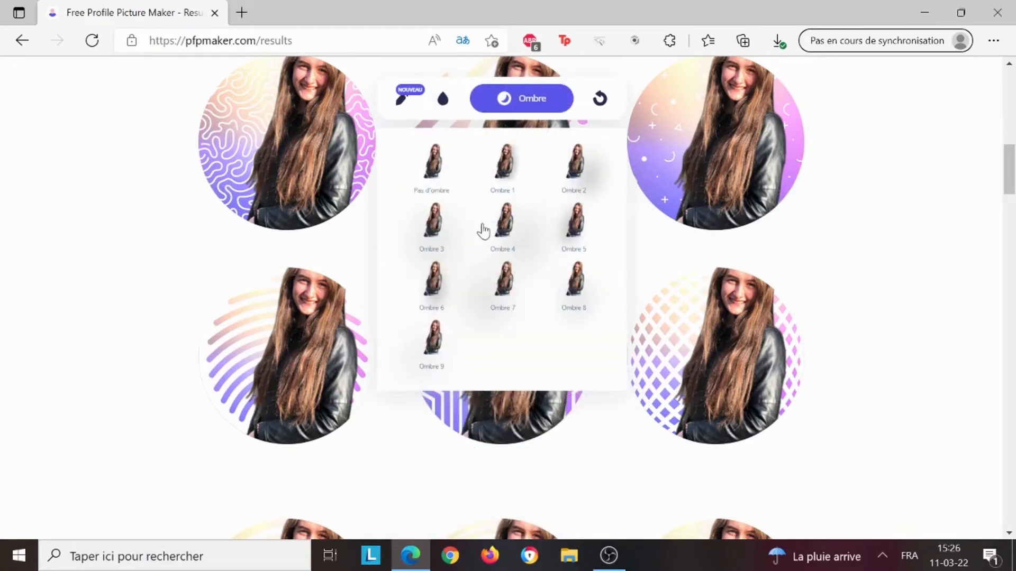
pyautogui.click(582, 161)
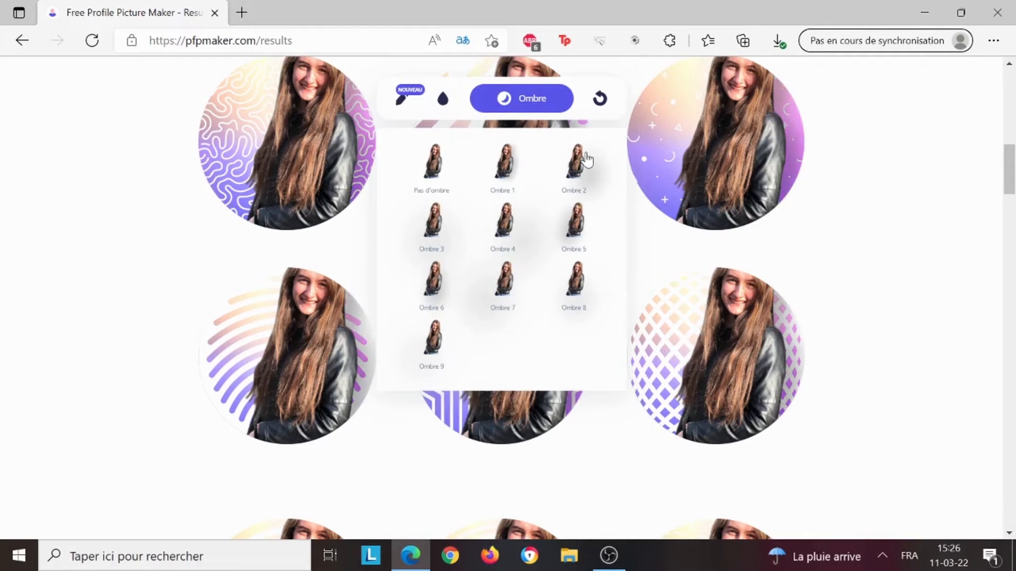
pyautogui.moveTo(769, 115)
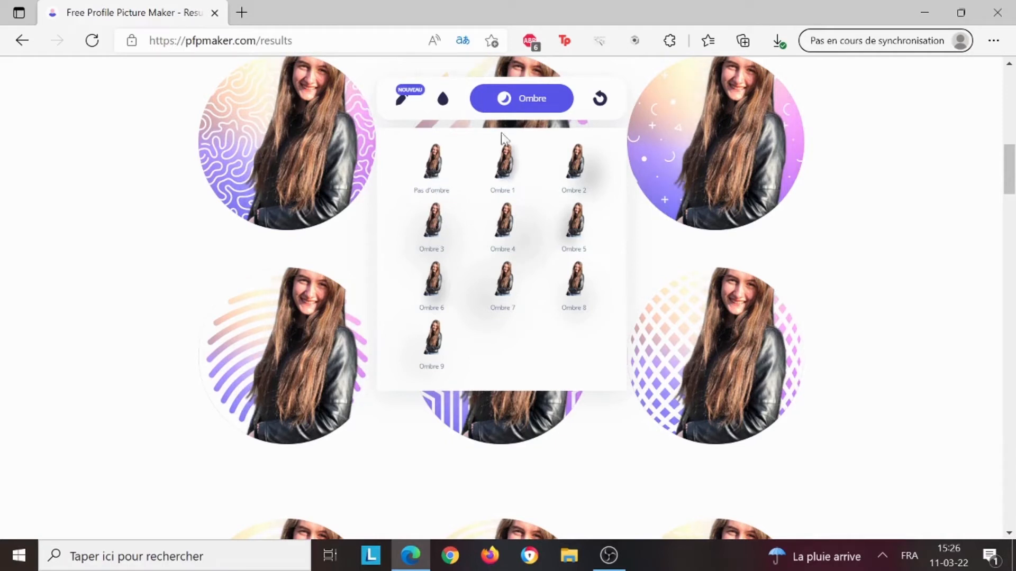
# Center the person inside the circular frame and reduce the photo's scale to 0.9.
pyautogui.click(403, 100)
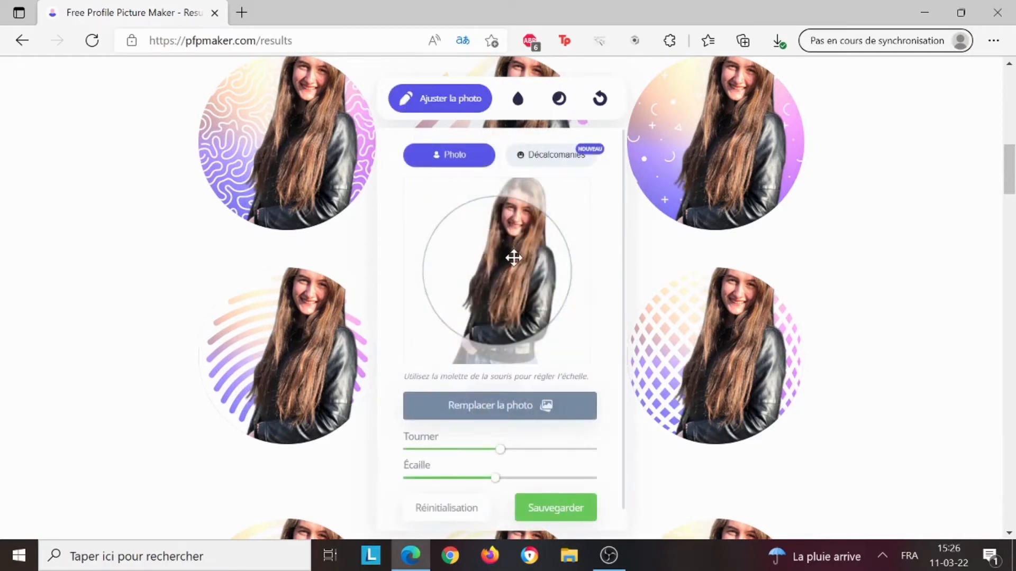
pyautogui.moveTo(518, 248); pyautogui.dragTo(500, 272)
pyautogui.scroll(-2, 529, 276)
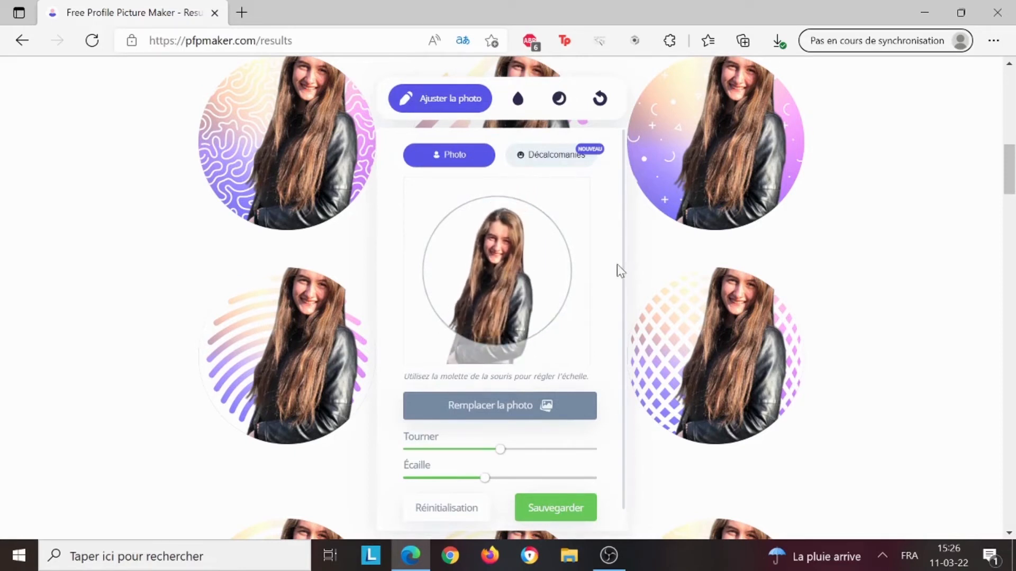
pyautogui.scroll(-1, 619, 271)
# Try rotating the photo to -6 at a scale of 0.9, and reset the photo adjustments.
pyautogui.moveTo(505, 437)
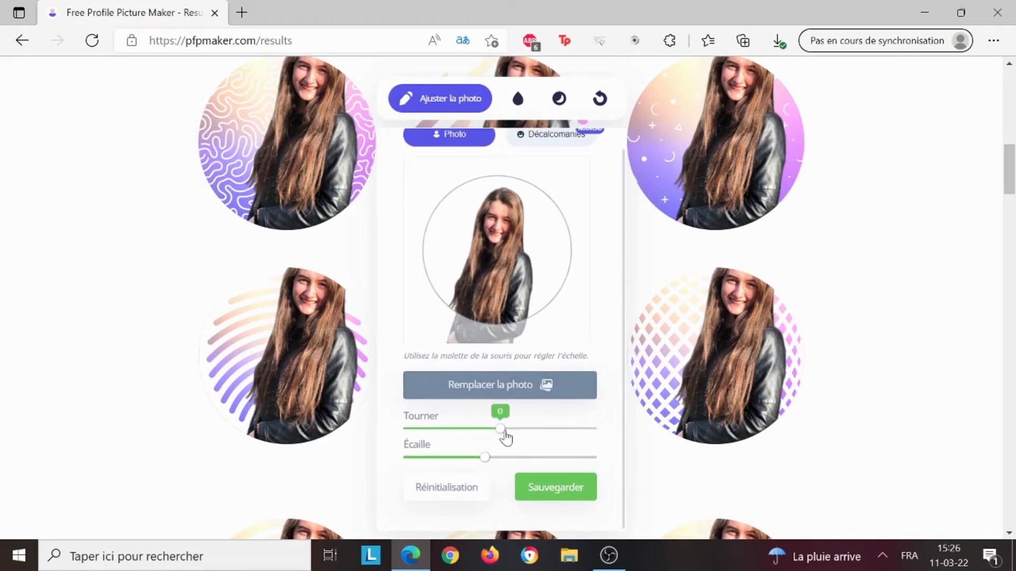
pyautogui.moveTo(505, 436)
pyautogui.mouseDown()
pyautogui.moveTo(415, 430)
pyautogui.moveTo(499, 436)
pyautogui.mouseUp()
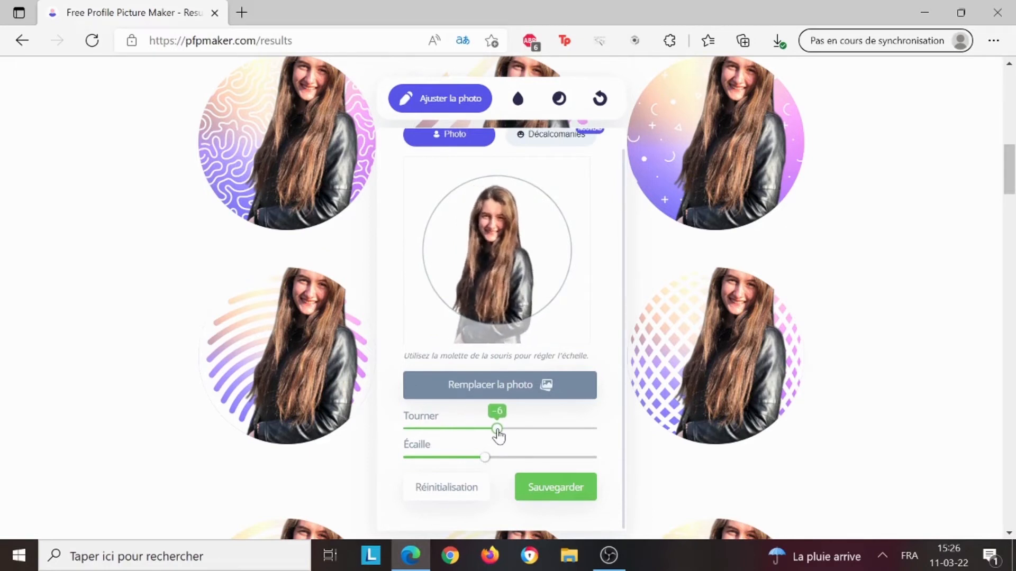
pyautogui.moveTo(493, 467)
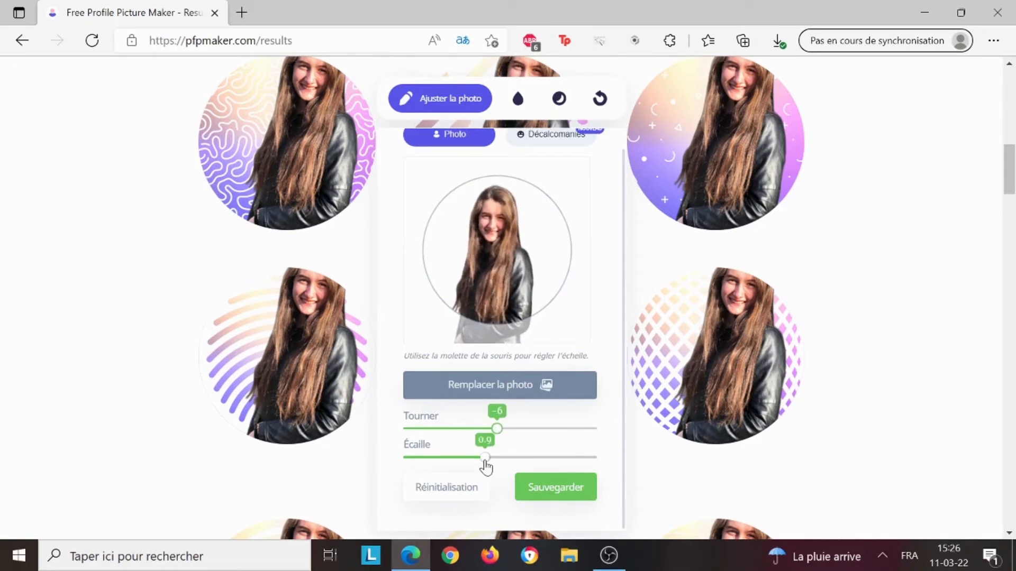
pyautogui.moveTo(485, 464)
pyautogui.mouseDown()
pyautogui.moveTo(433, 461)
pyautogui.moveTo(580, 467)
pyautogui.moveTo(471, 465)
pyautogui.moveTo(486, 465)
pyautogui.mouseUp()
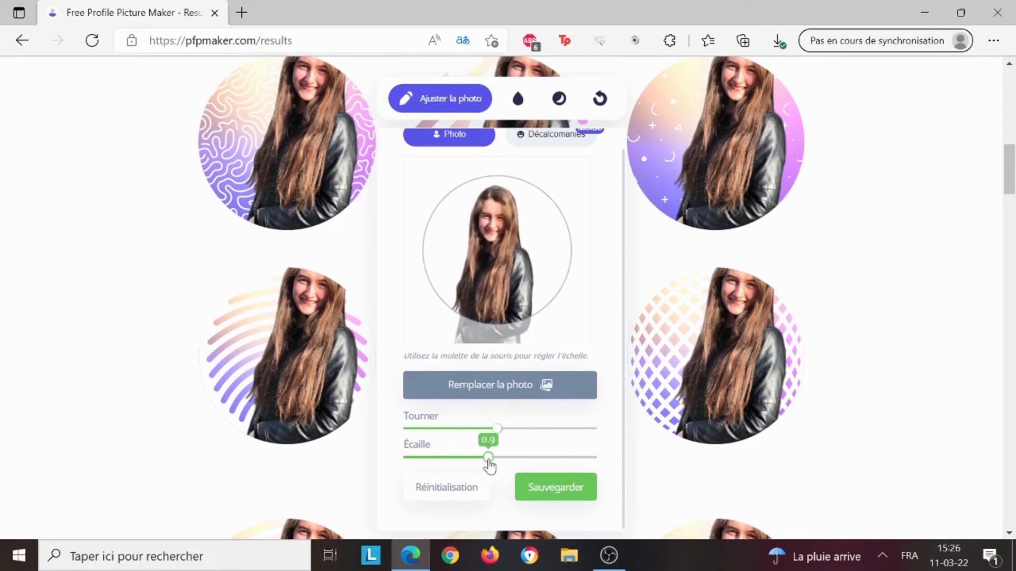
pyautogui.click(462, 495)
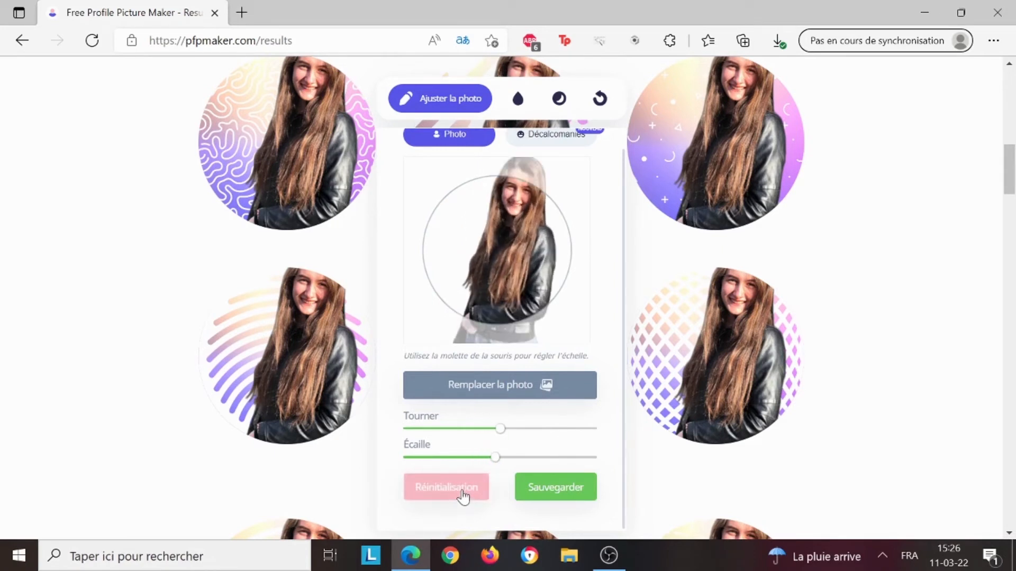
# Move the person down inside the circular frame so the whole head fits, and save the photo adjustment.
pyautogui.moveTo(521, 254); pyautogui.dragTo(513, 278)
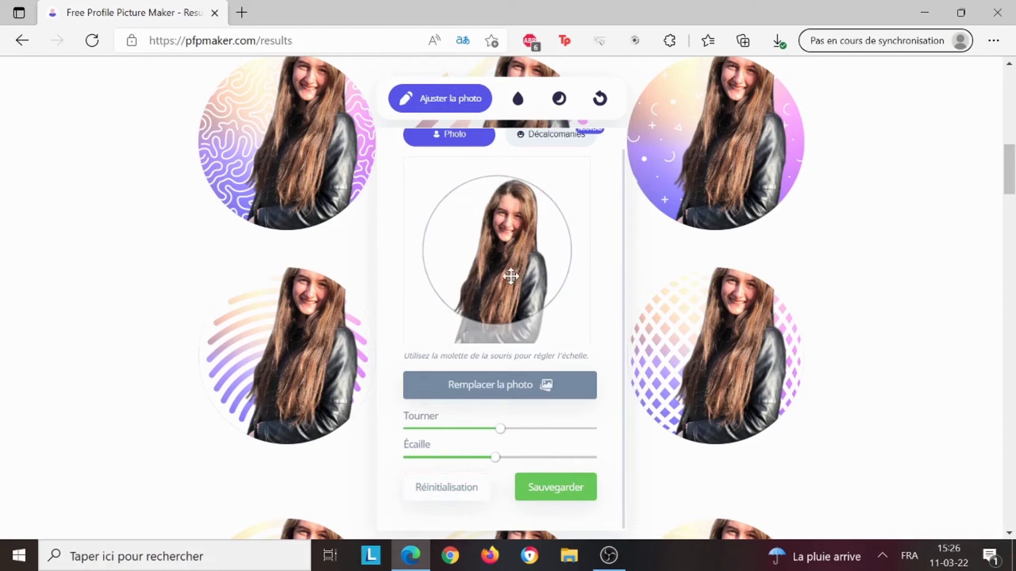
pyautogui.click(560, 488)
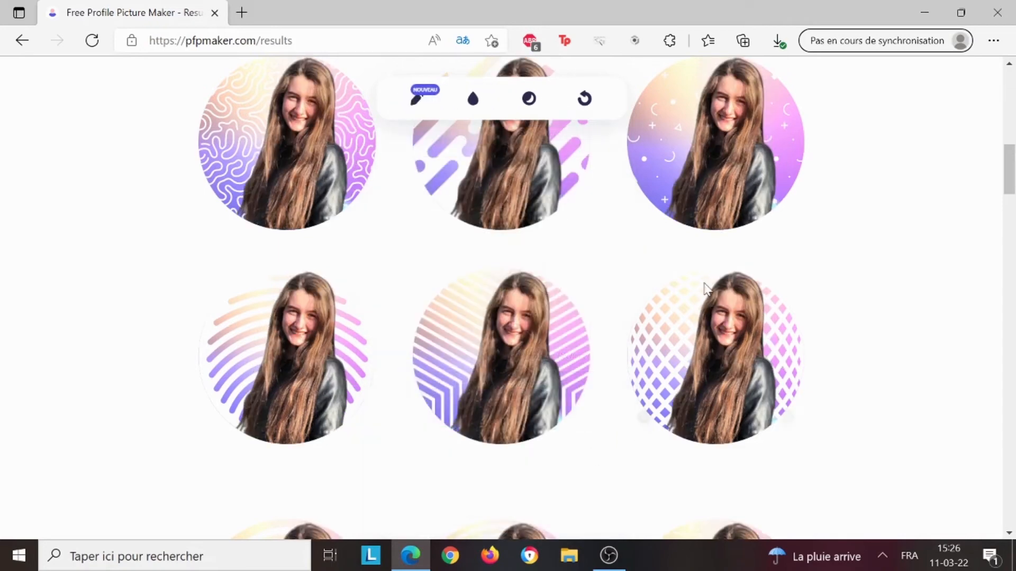
# Preview the profile picture with the angled-stripe background and look over its matching cover backgrounds on the social media mockups.
pyautogui.scroll(2, 516, 351)
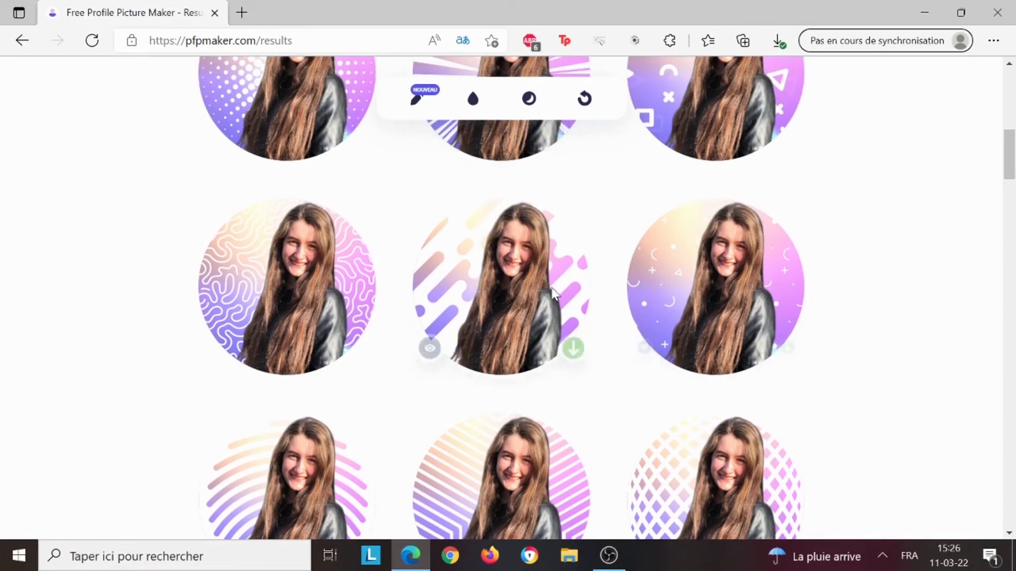
pyautogui.scroll(-2, 522, 265)
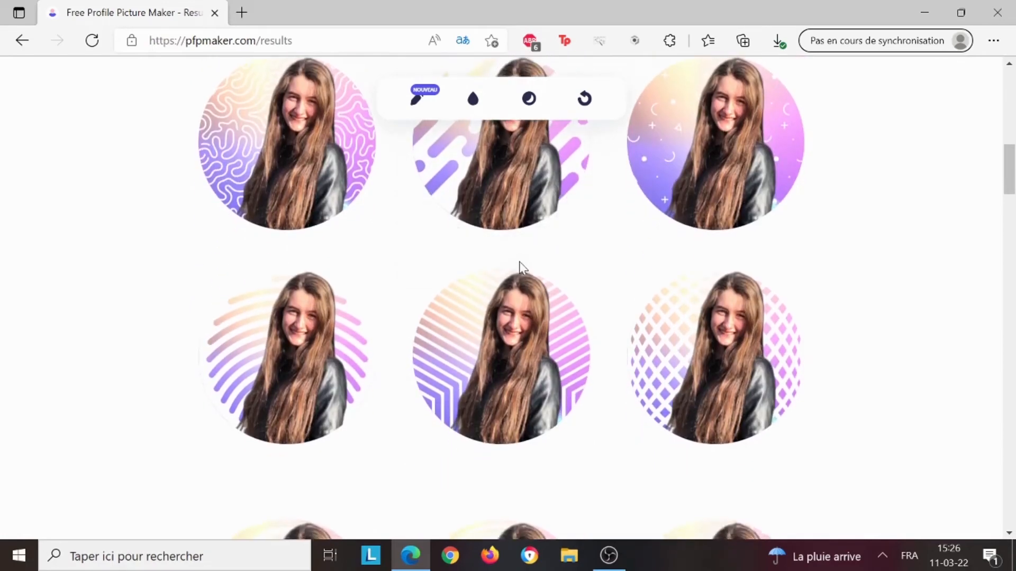
pyautogui.scroll(1, 520, 261)
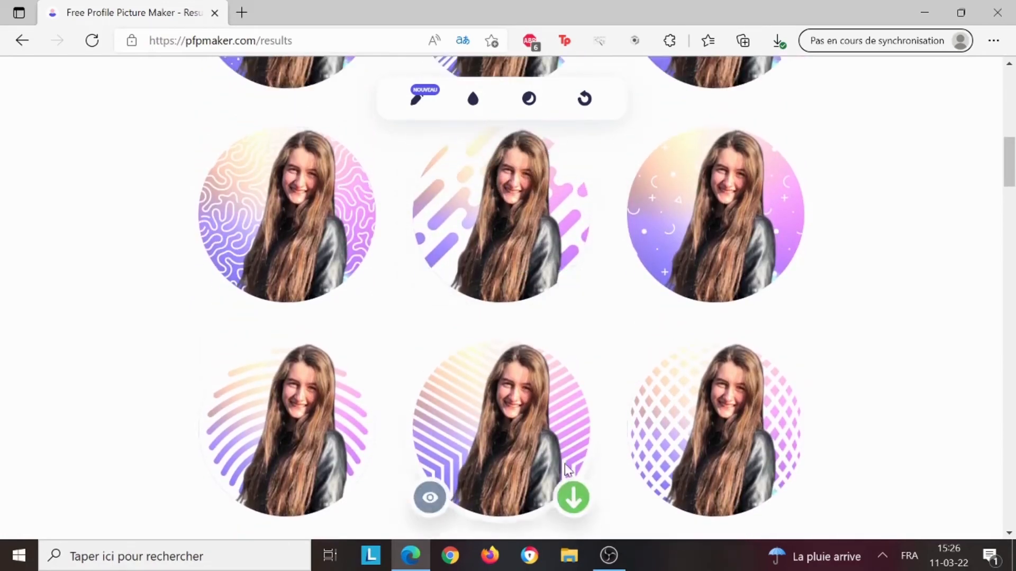
pyautogui.scroll(-1, 588, 437)
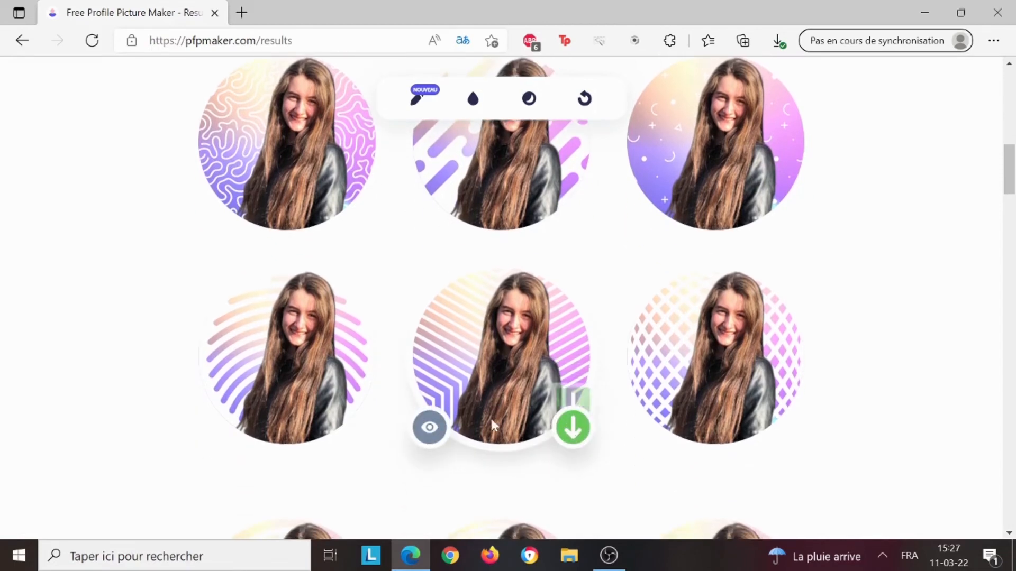
pyautogui.click(437, 427)
pyautogui.scroll(-1, 718, 397)
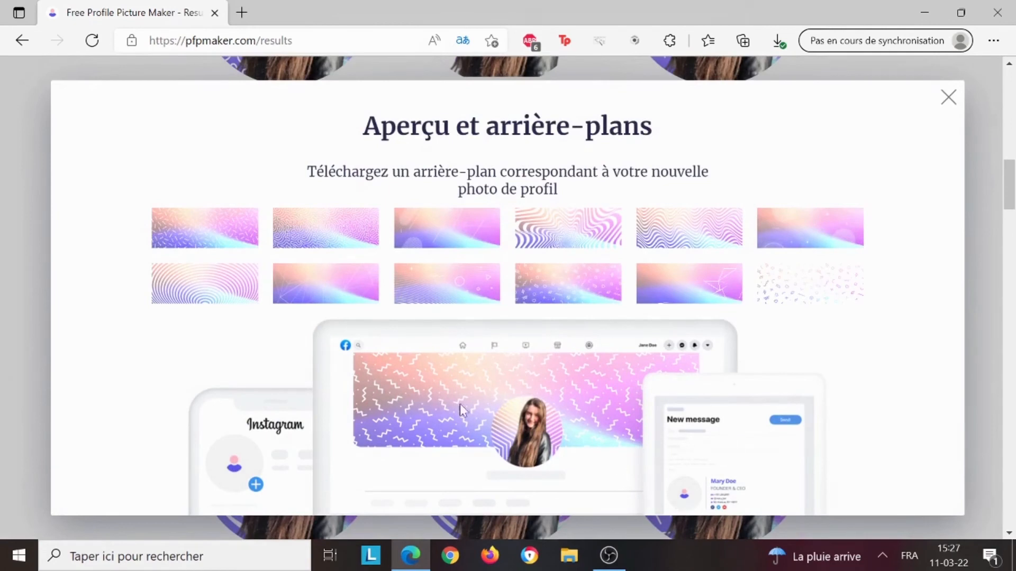
pyautogui.moveTo(458, 233)
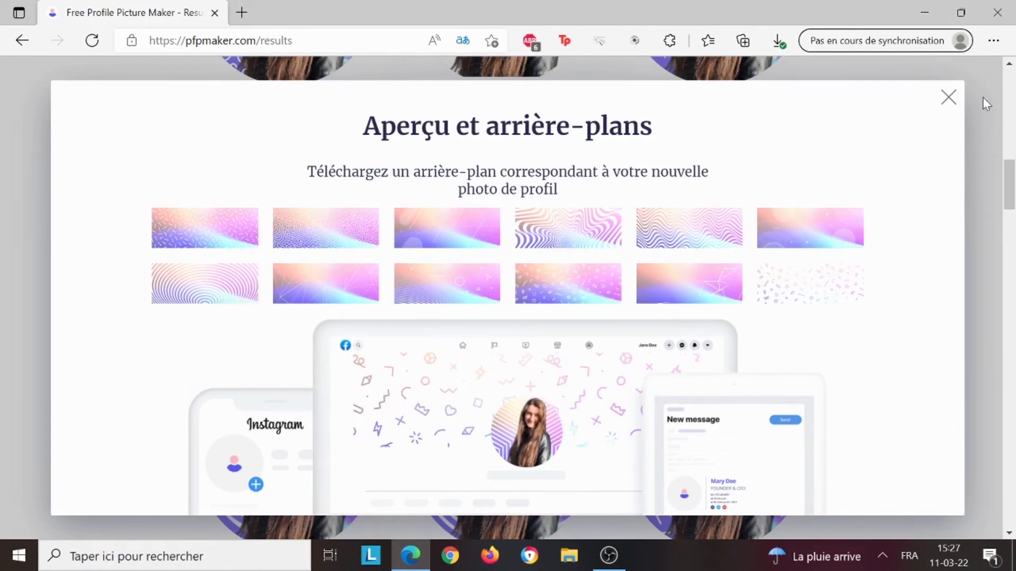
pyautogui.click(948, 99)
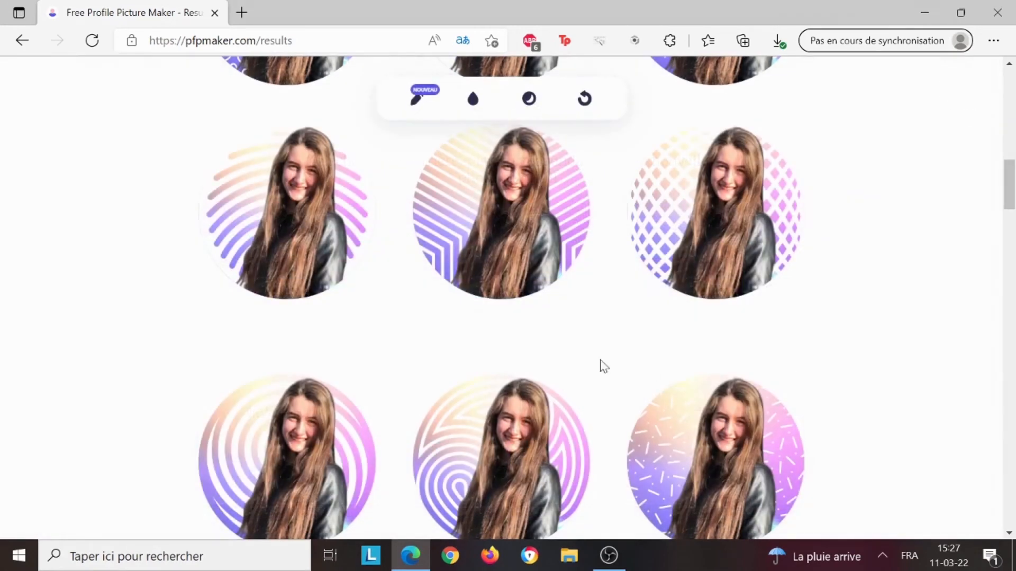
# Download the round version of the profile picture with the angled-stripe background, and open profile-pic.png.
pyautogui.scroll(-1, 542, 455)
pyautogui.scroll(1, 543, 433)
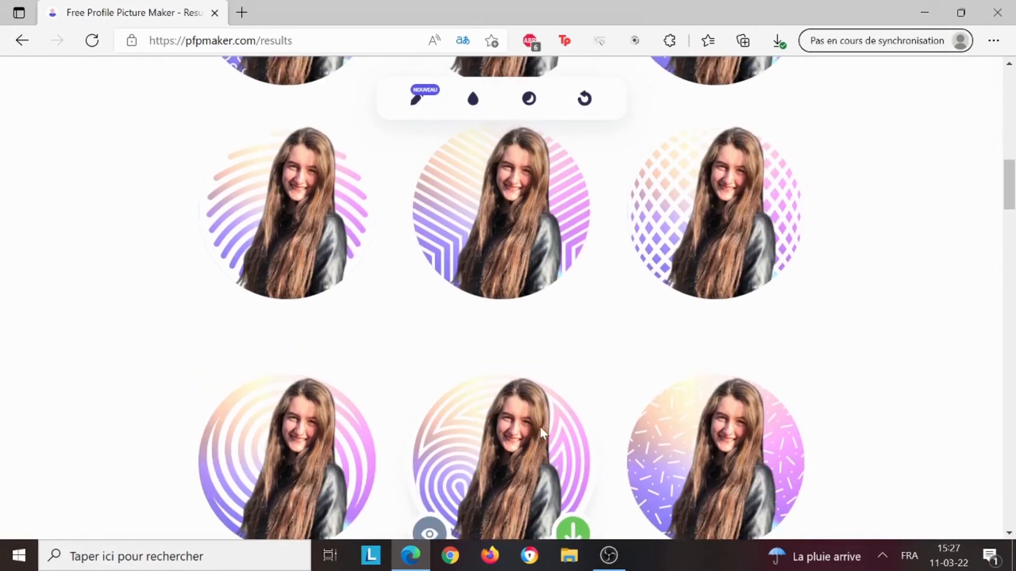
pyautogui.moveTo(572, 288)
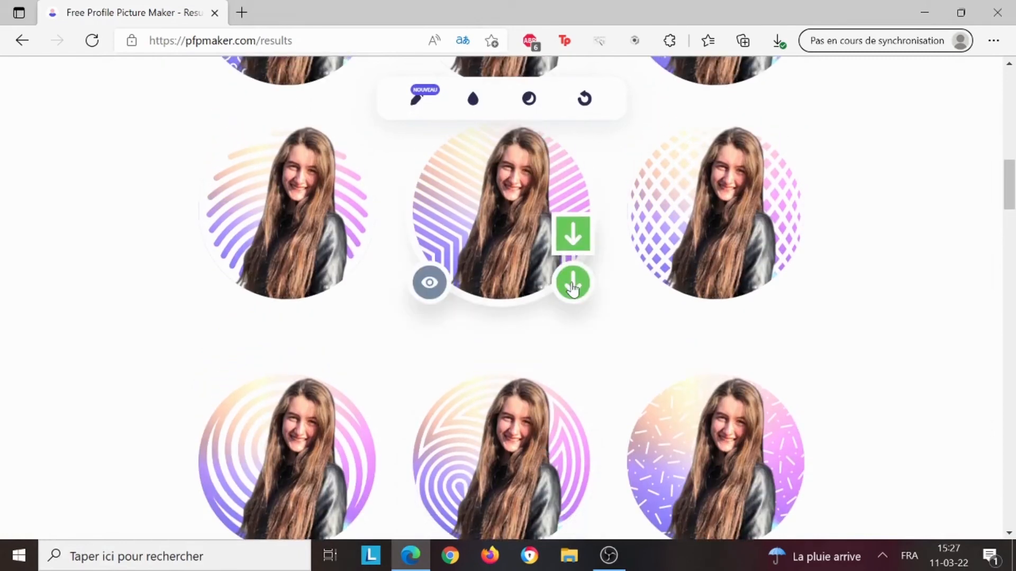
pyautogui.click(573, 287)
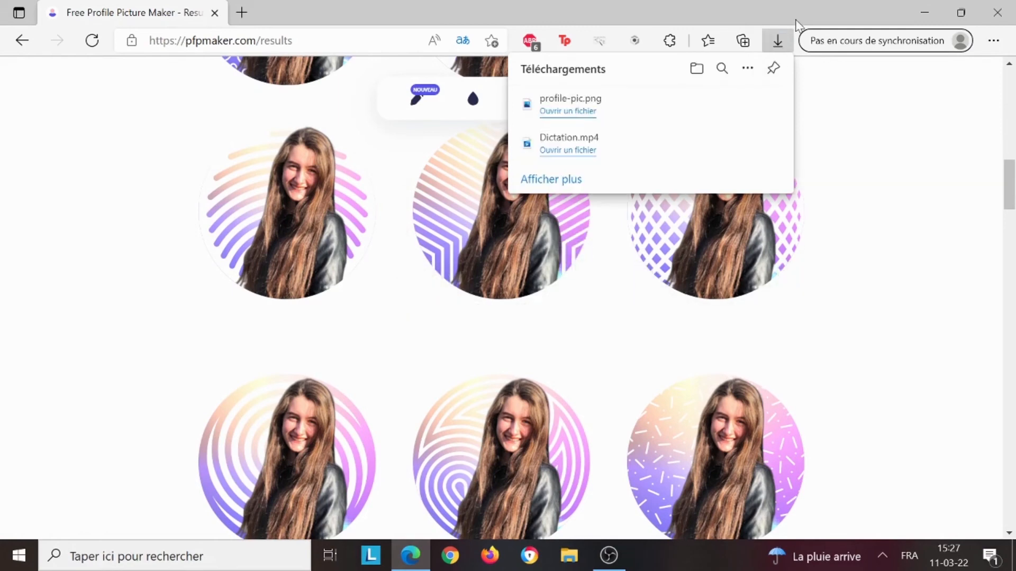
pyautogui.click(592, 114)
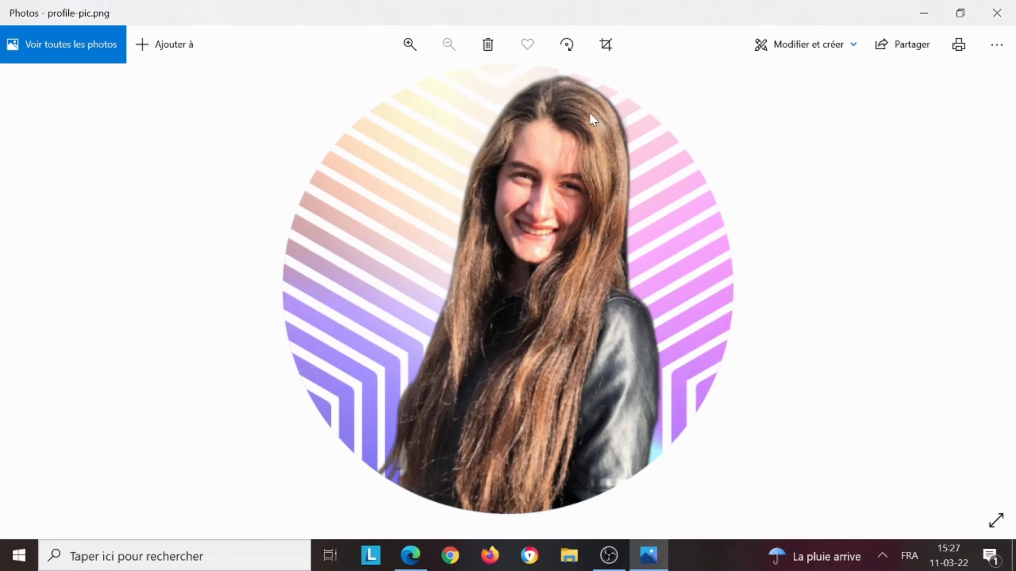
# Locate the profile-pic file in the Téléchargements folder in File Explorer, and return to the opened picture.
pyautogui.click(570, 557)
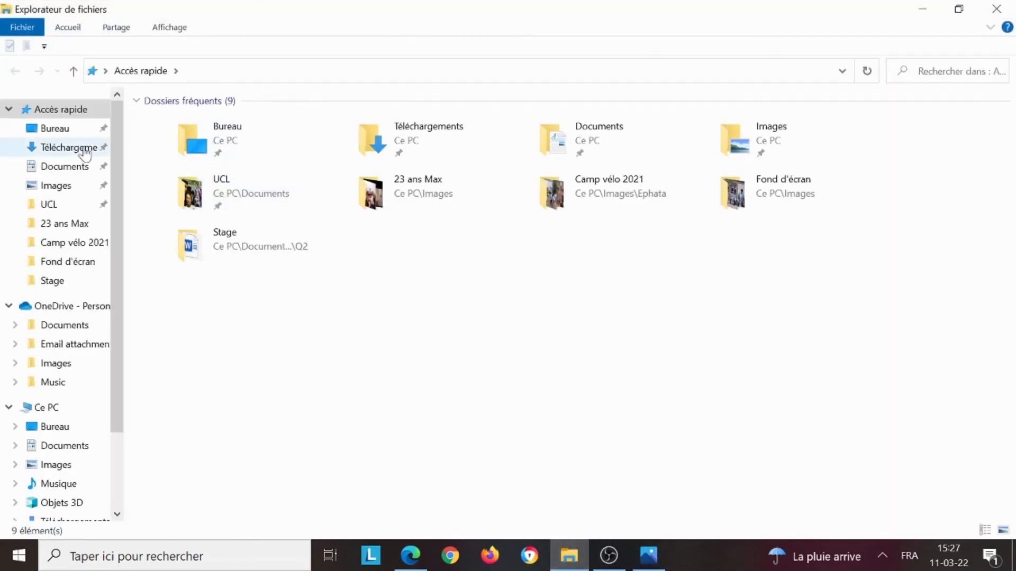
pyautogui.click(85, 150)
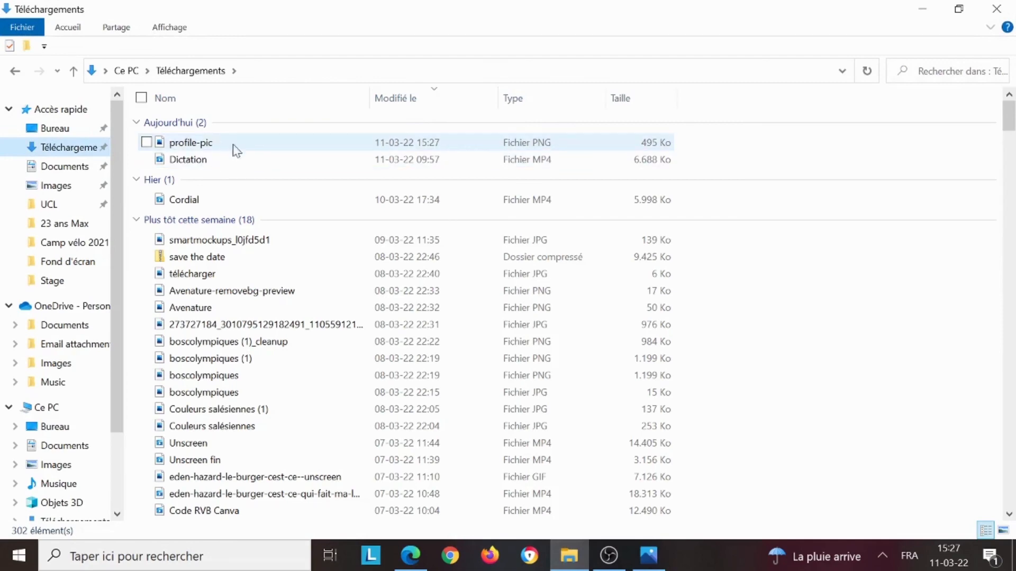
pyautogui.click(913, 8)
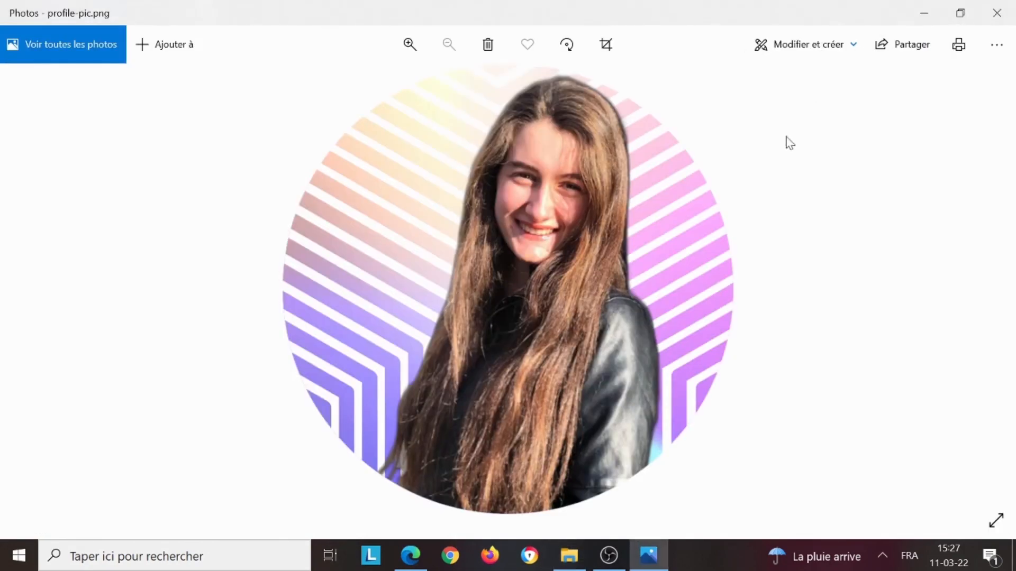